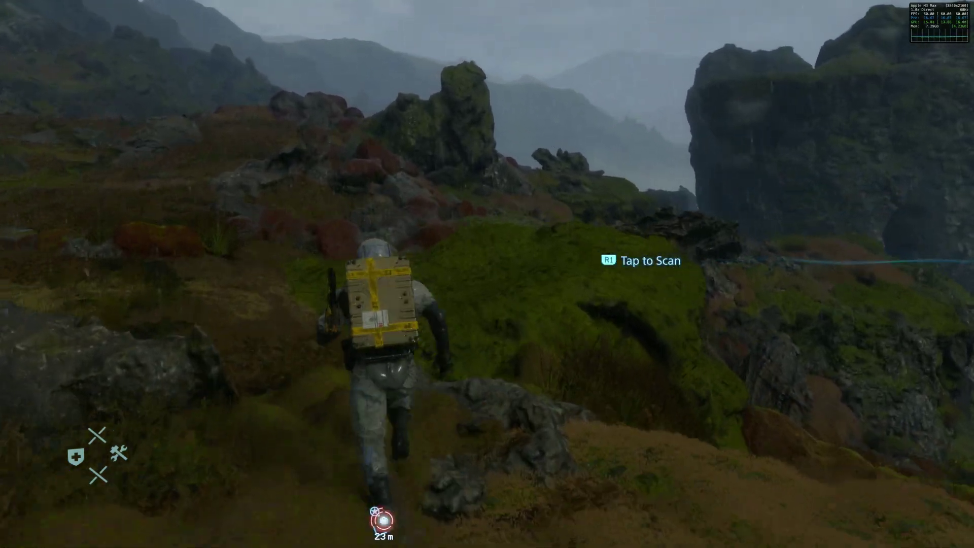
# - Scan the terrain for cargo tags and run the character up to the marked Smart Drugs cargo
pyautogui.press('w')
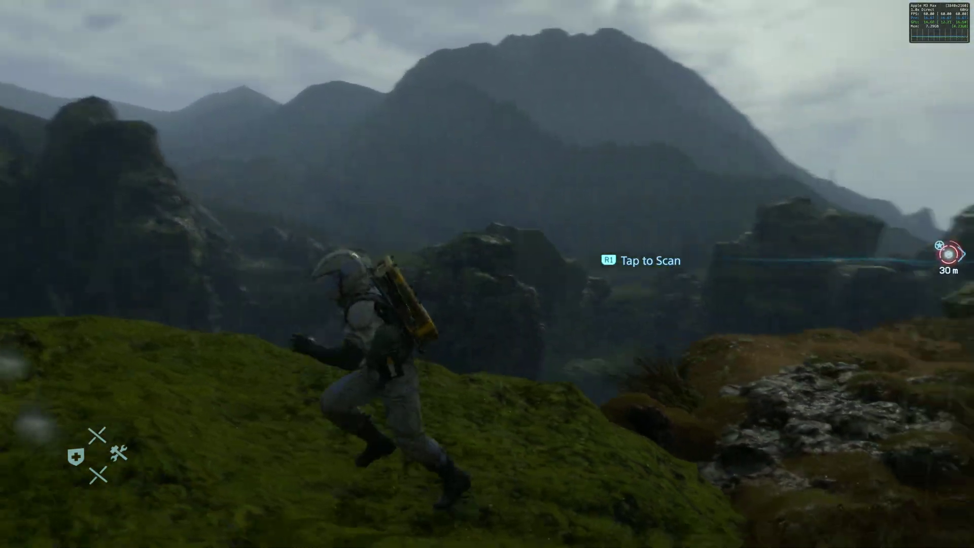
pyautogui.press('q')
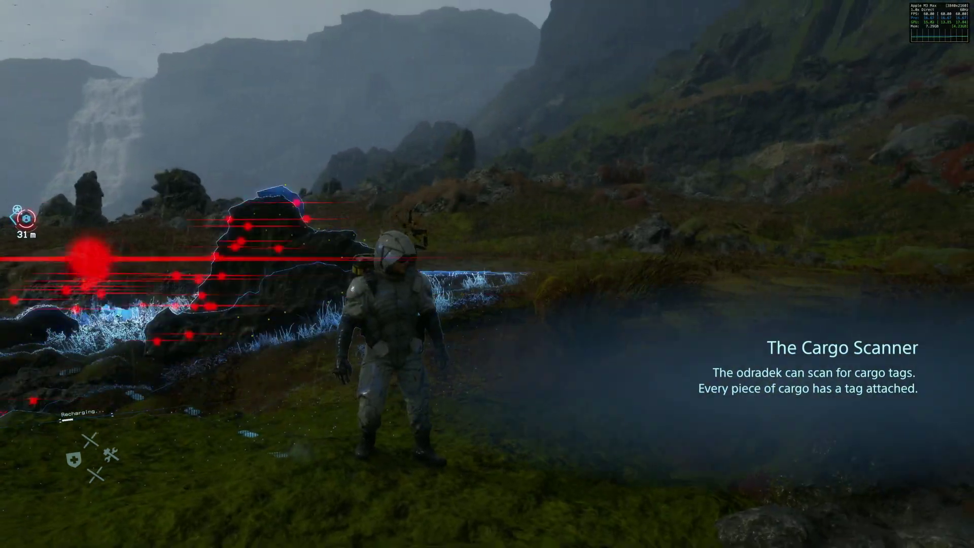
pyautogui.press('w')
pyautogui.press('w')
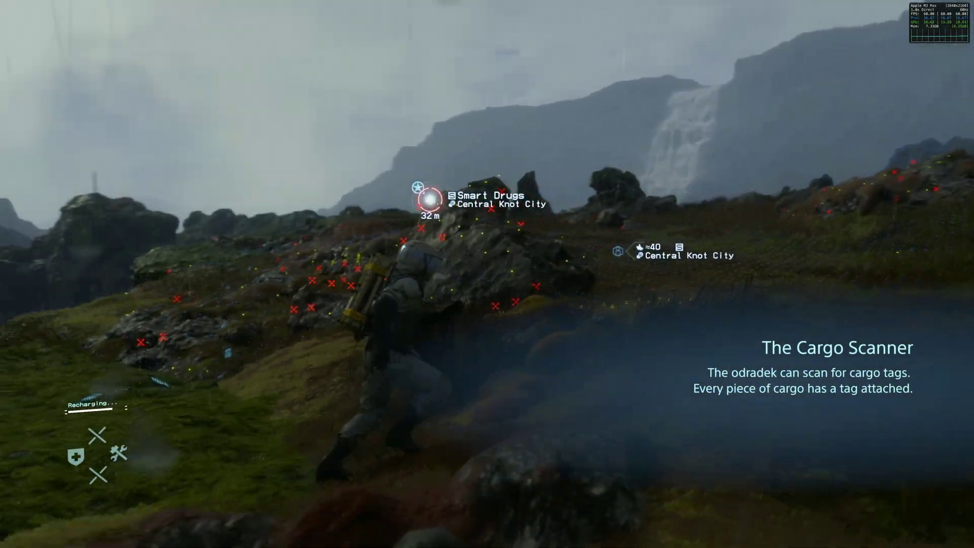
pyautogui.press('w')
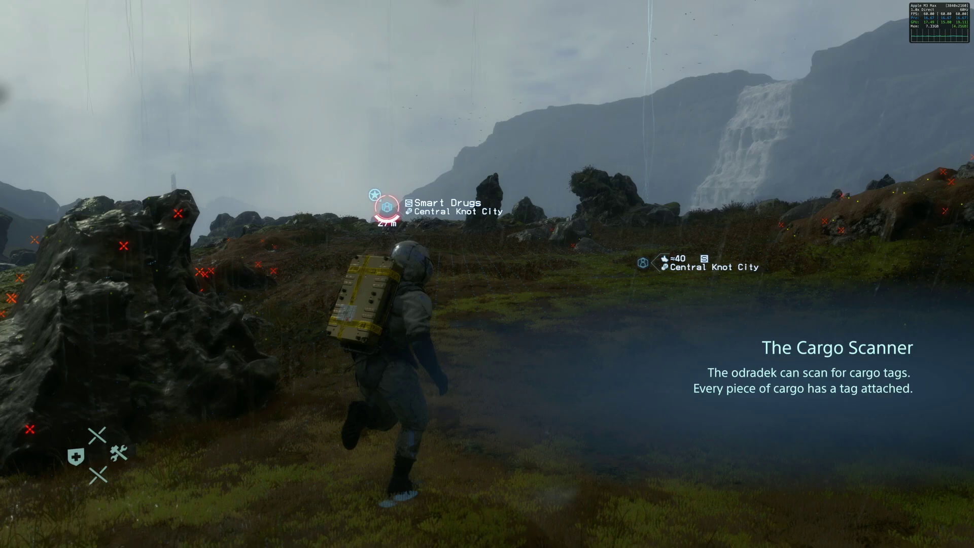
pyautogui.press('w')
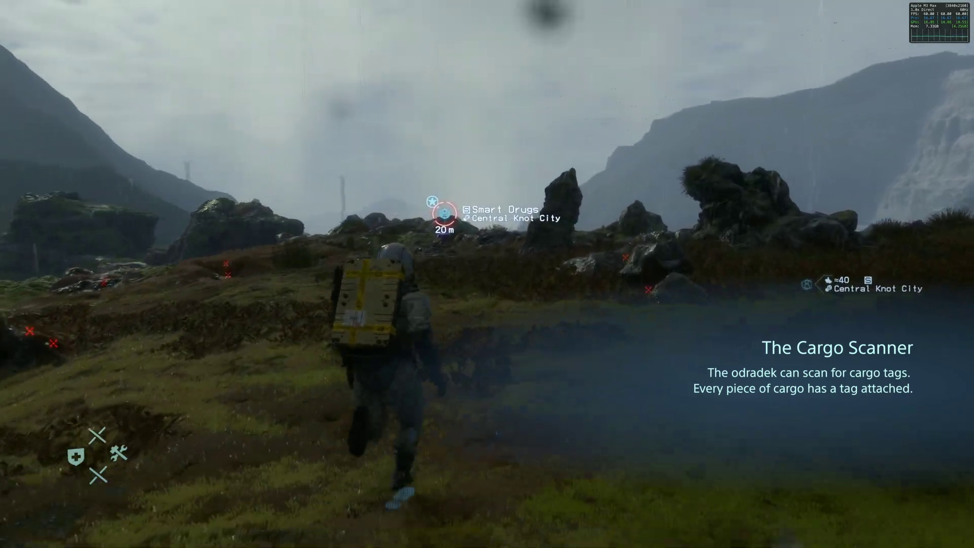
pyautogui.press('w')
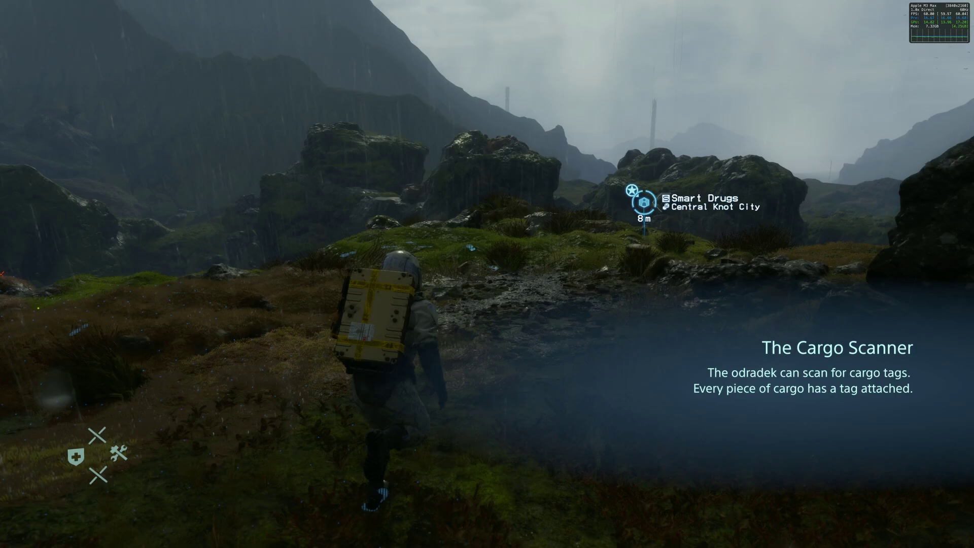
pyautogui.press('w')
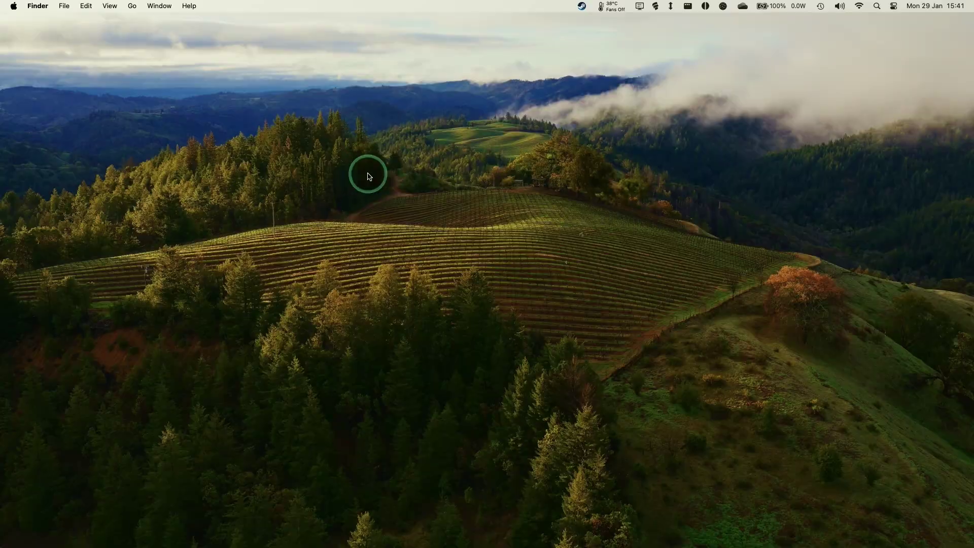
# - Switch to the App Store, search for "death stranding" and open the DEATH STRANDING DIRECTOR'S CUT page
pyautogui.moveTo(127, 532)
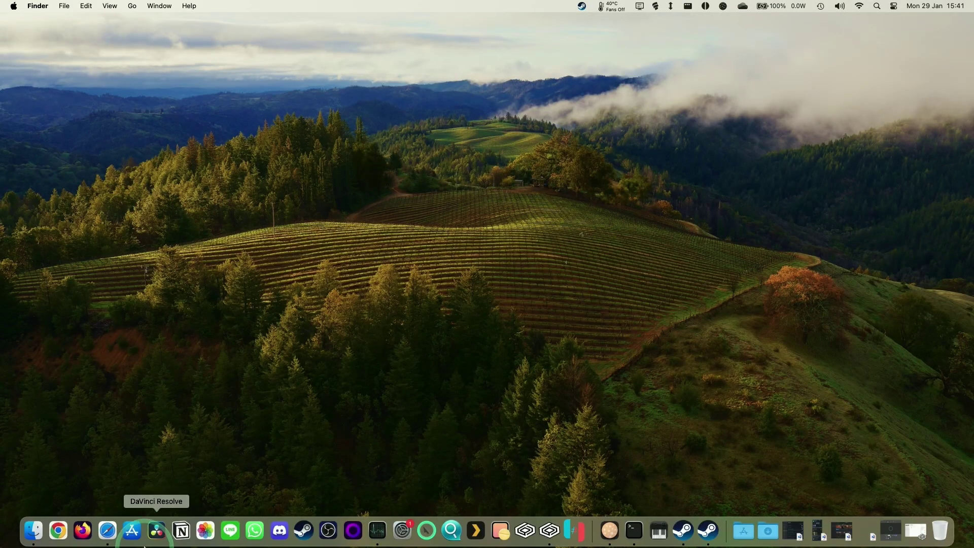
pyautogui.click(131, 530)
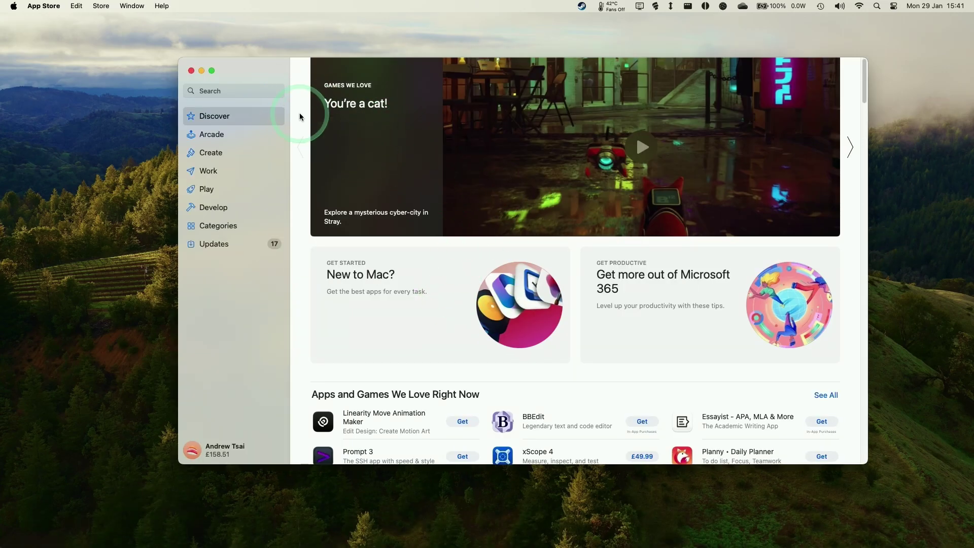
pyautogui.click(248, 90)
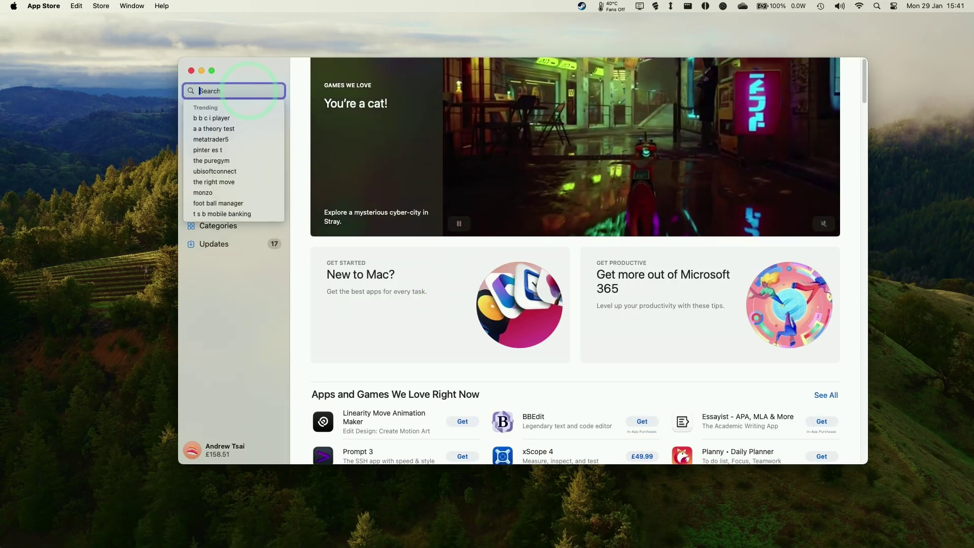
pyautogui.write('death')
pyautogui.click(250, 108)
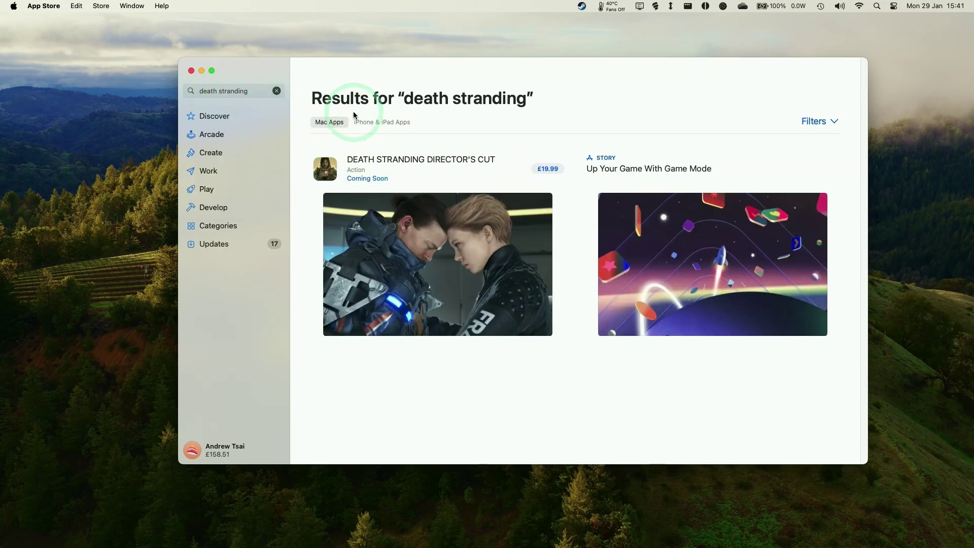
pyautogui.click(355, 169)
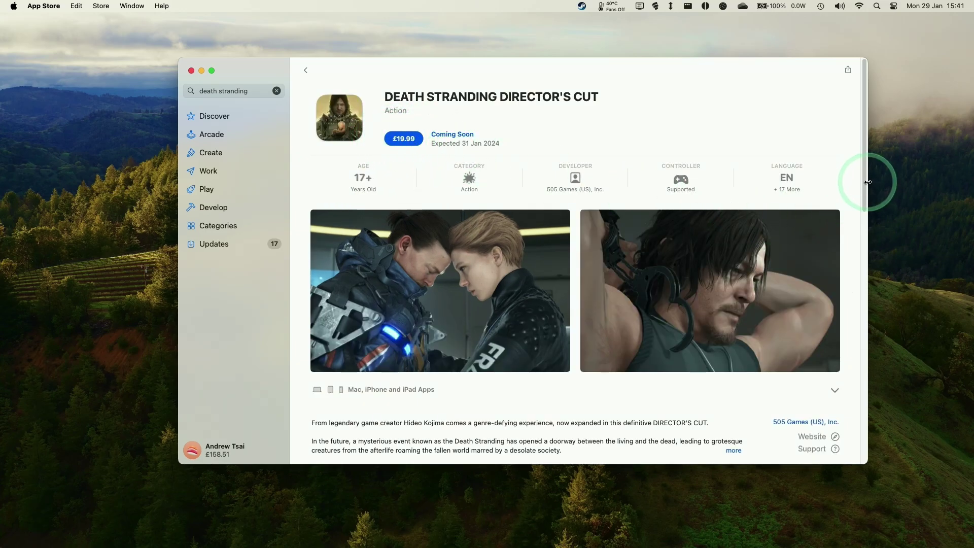
# - Pre-order DEATH STRANDING DIRECTOR'S CUT for £19.99 and confirm the pre-order
pyautogui.moveTo(865, 181); pyautogui.dragTo(874, 381)
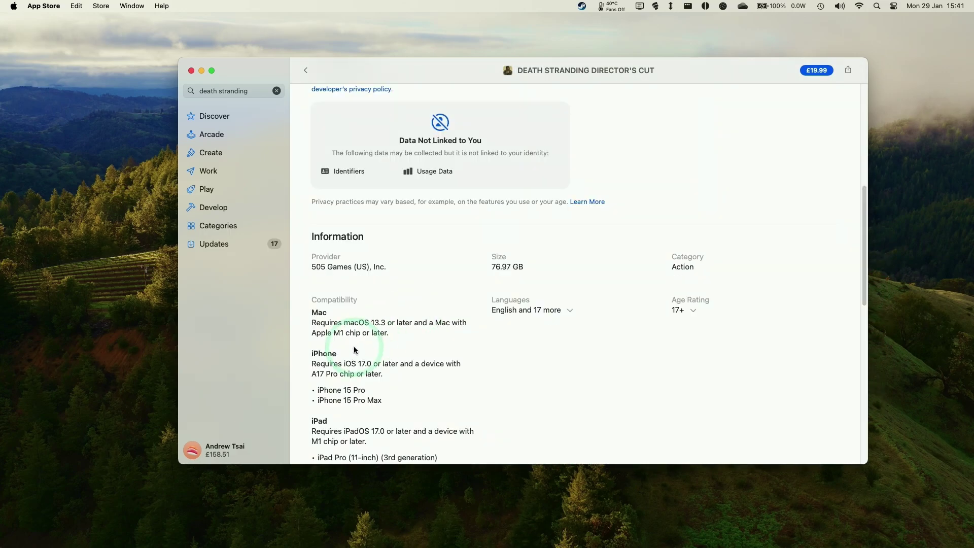
pyautogui.scroll(-1, 370, 350)
pyautogui.scroll(-5, 369, 350)
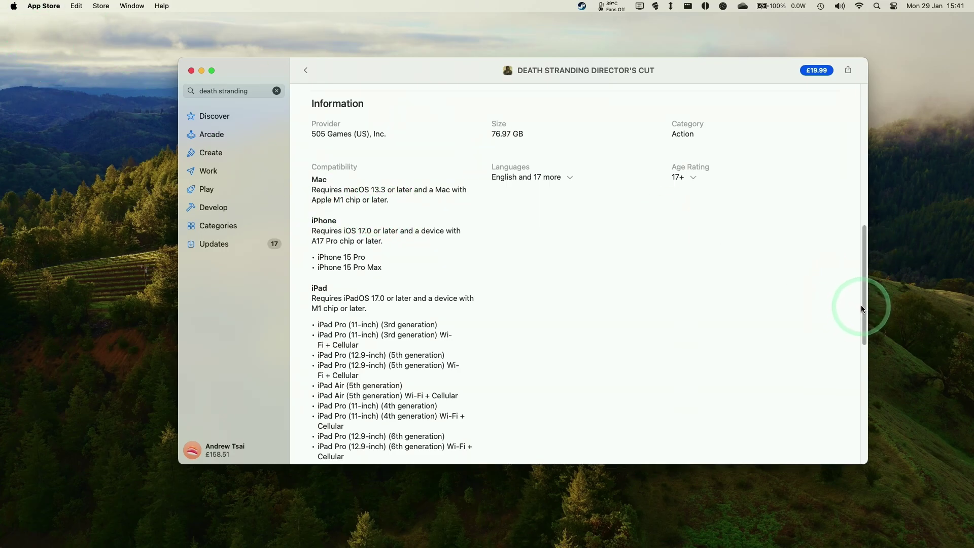
pyautogui.moveTo(863, 308); pyautogui.dragTo(393, 137)
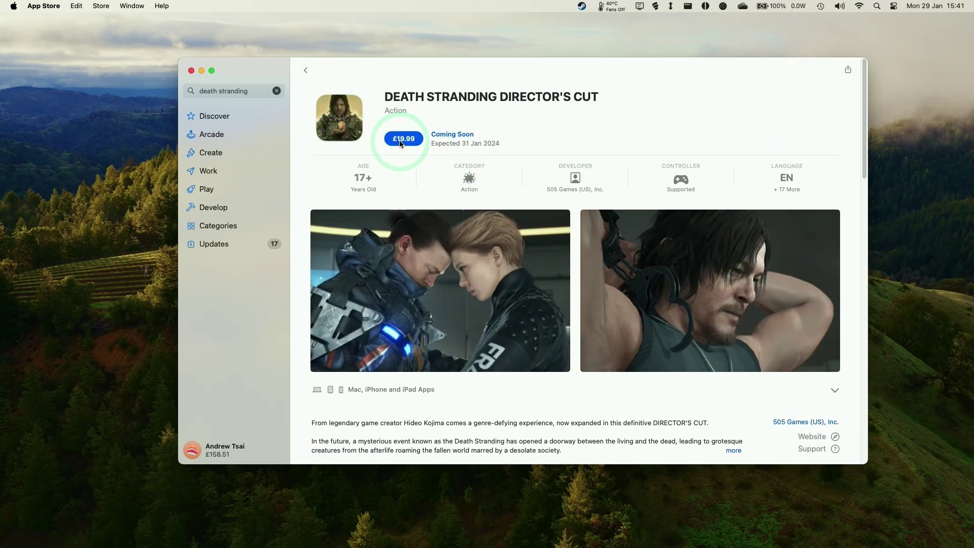
pyautogui.click(399, 142)
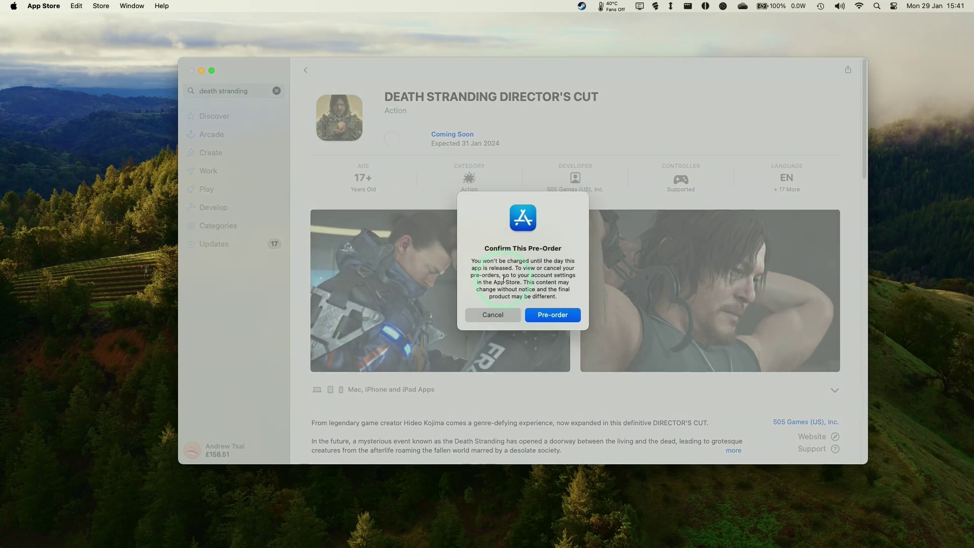
pyautogui.click(548, 317)
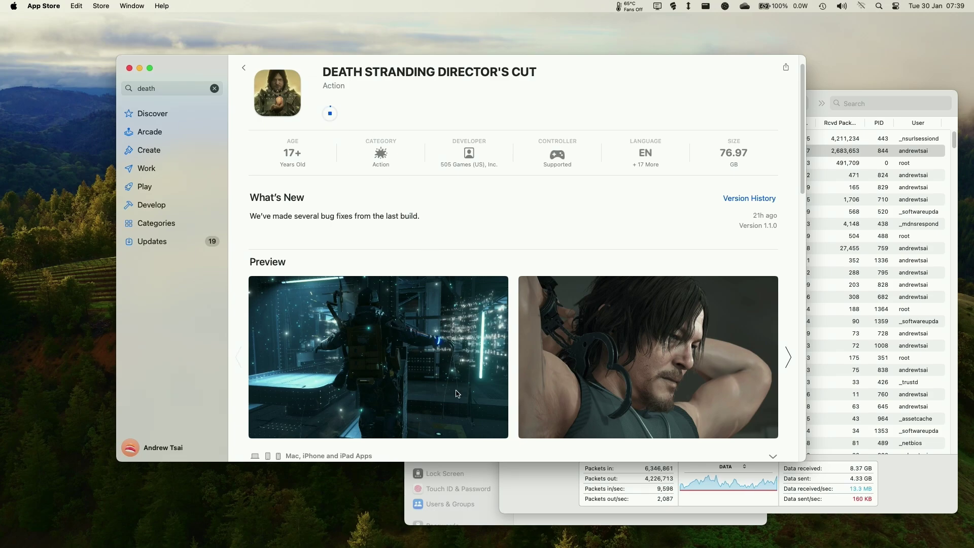
# - Check the network traffic in Activity Monitor and the game's download progress in the App Store
pyautogui.press('super+Tab')
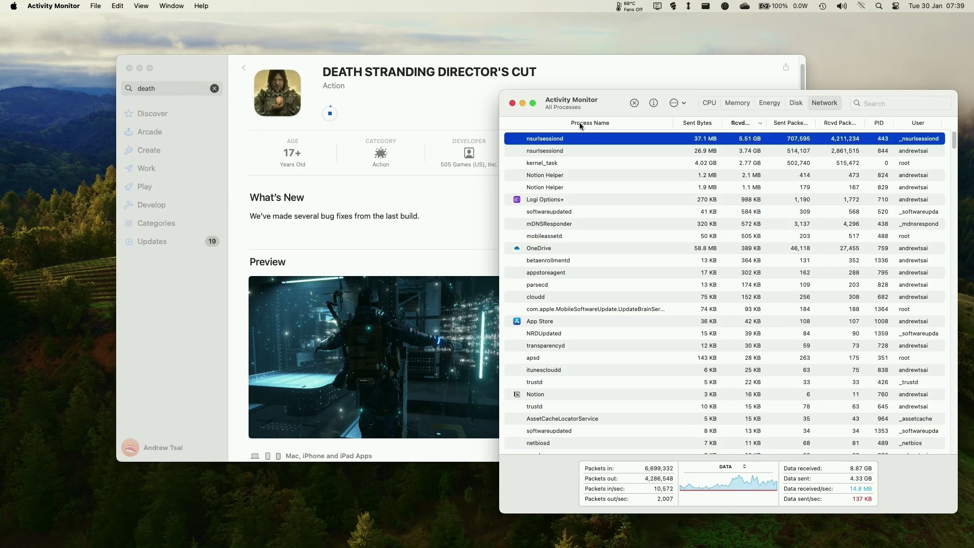
pyautogui.click(422, 100)
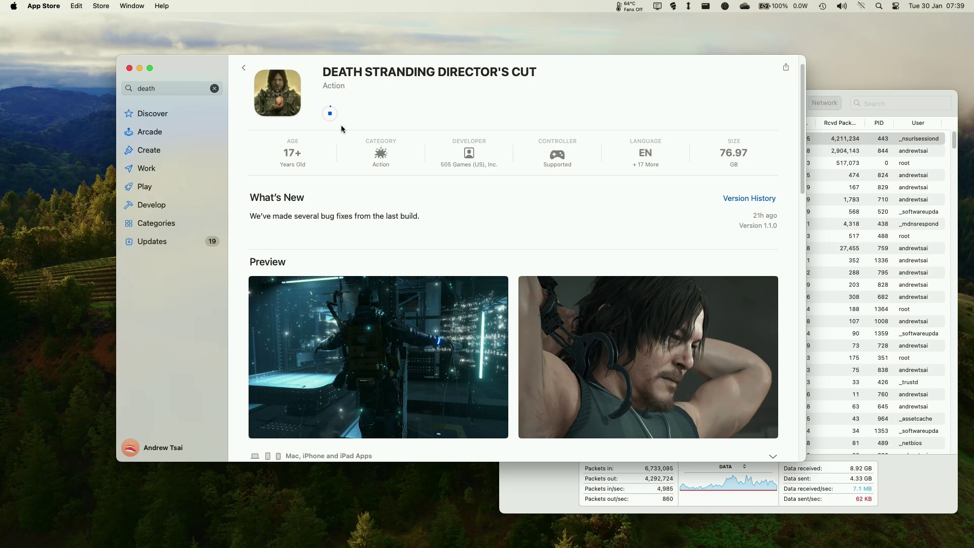
pyautogui.moveTo(332, 118)
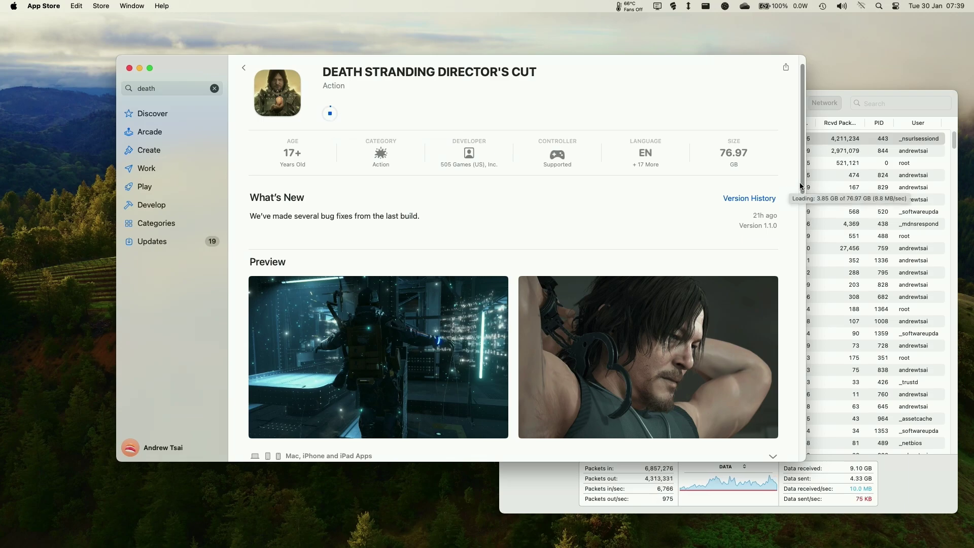
# - Expand the copyright details in the information section of the game's store page
pyautogui.moveTo(801, 190); pyautogui.dragTo(803, 405)
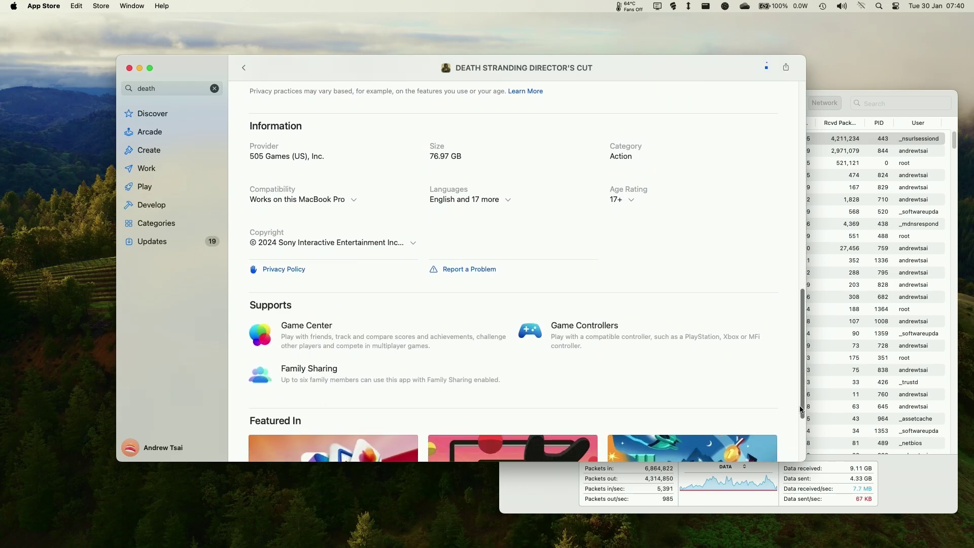
pyautogui.click(413, 242)
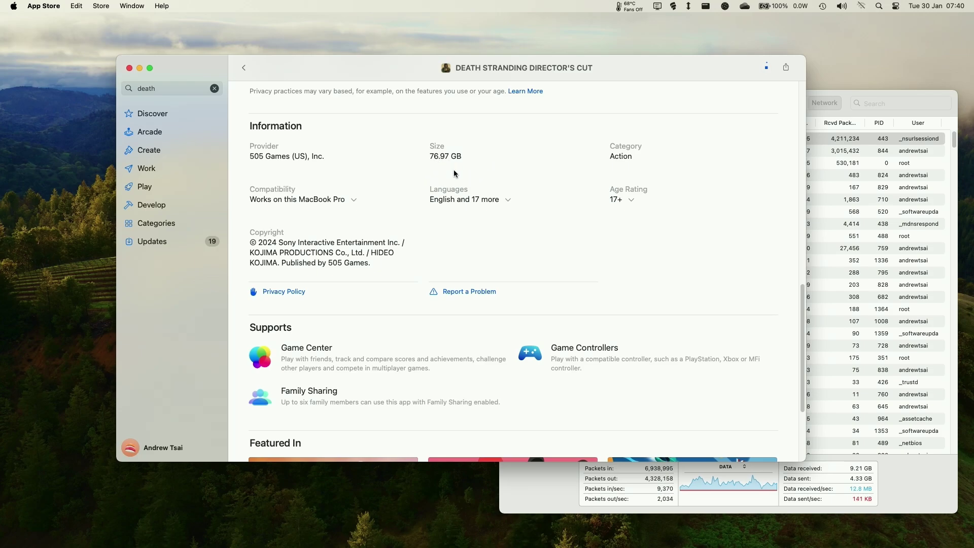
pyautogui.moveTo(803, 339); pyautogui.dragTo(803, 333)
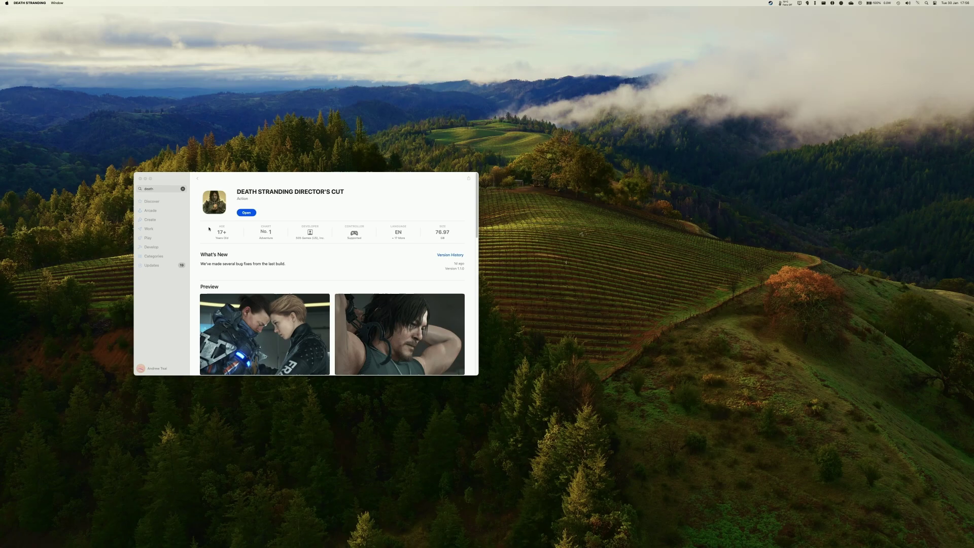
# - Try to quit the running DEATH STRANDING app normally
pyautogui.moveTo(655, 546)
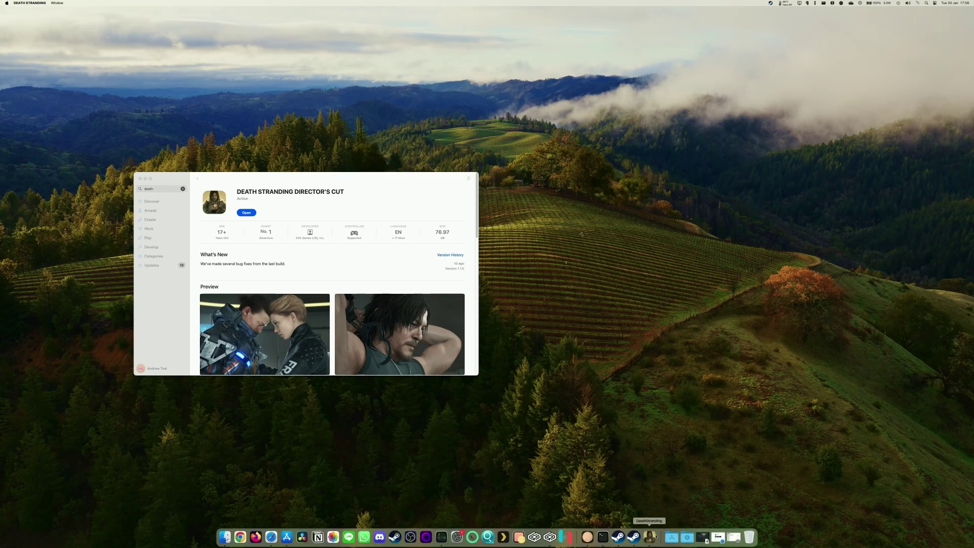
pyautogui.rightClick(651, 537)
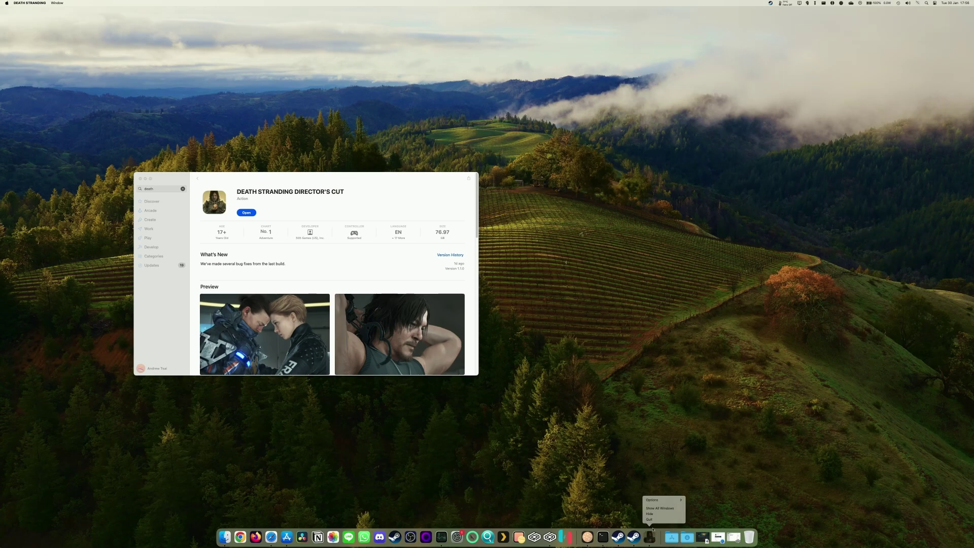
pyautogui.click(654, 520)
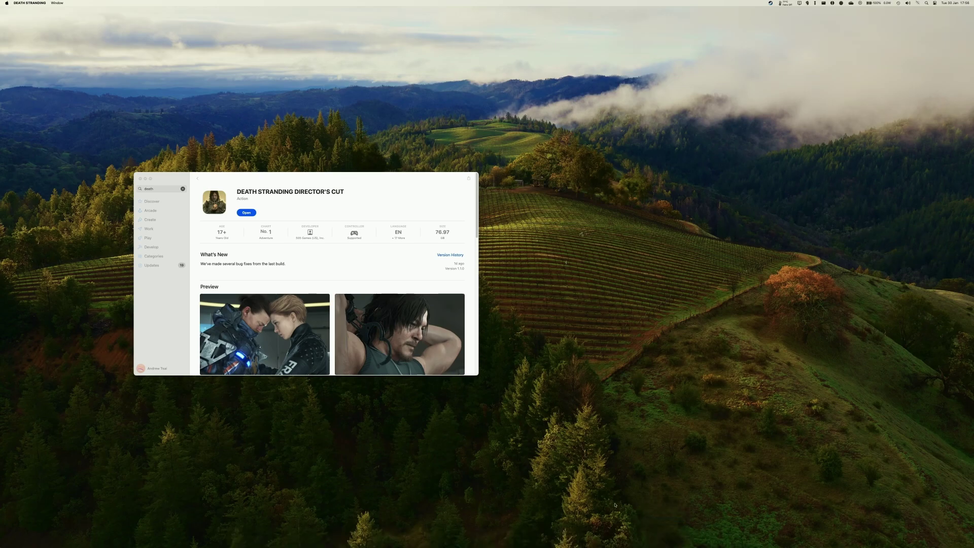
pyautogui.moveTo(524, 547)
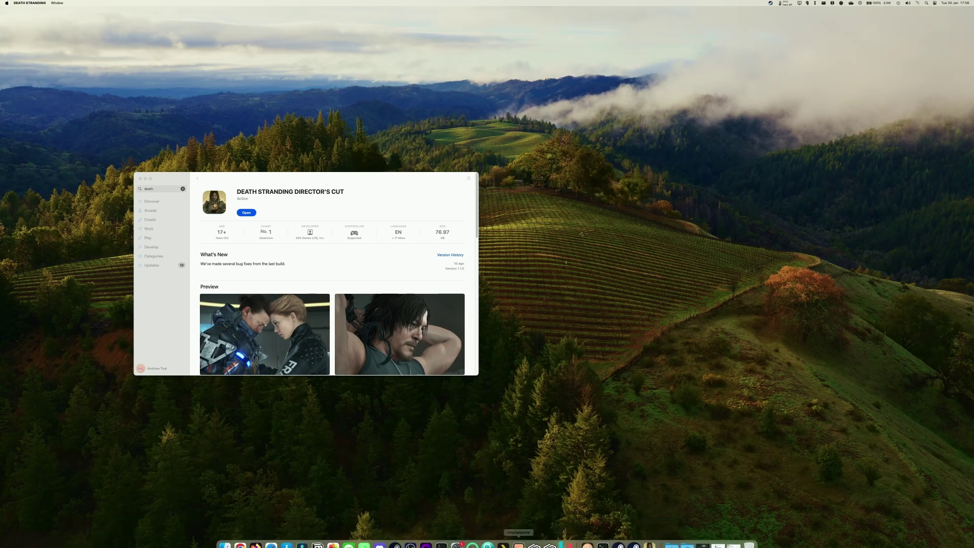
pyautogui.rightClick(649, 537)
pyautogui.click(657, 520)
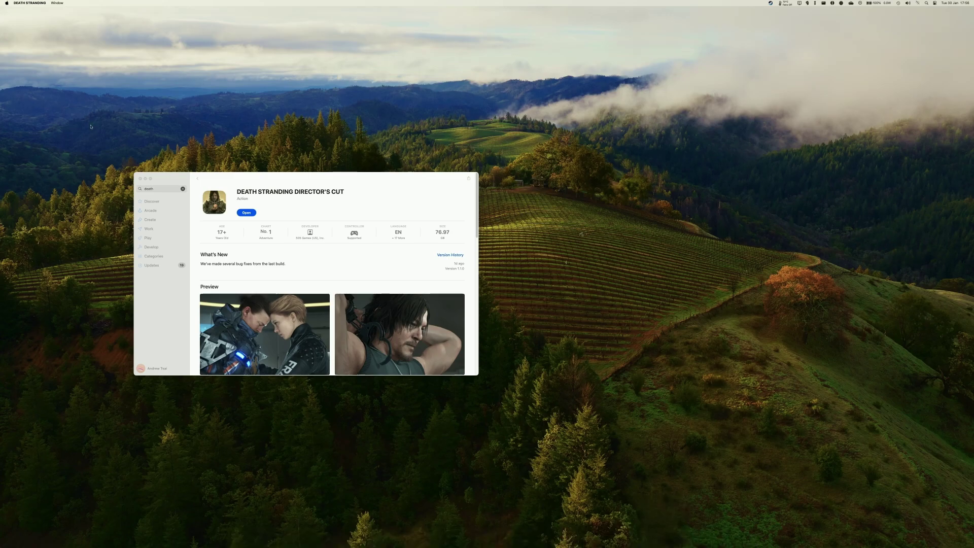
# - Force quit DEATH STRANDING DIRECTOR'S CUT and close the list of running applications
pyautogui.click(2, 2)
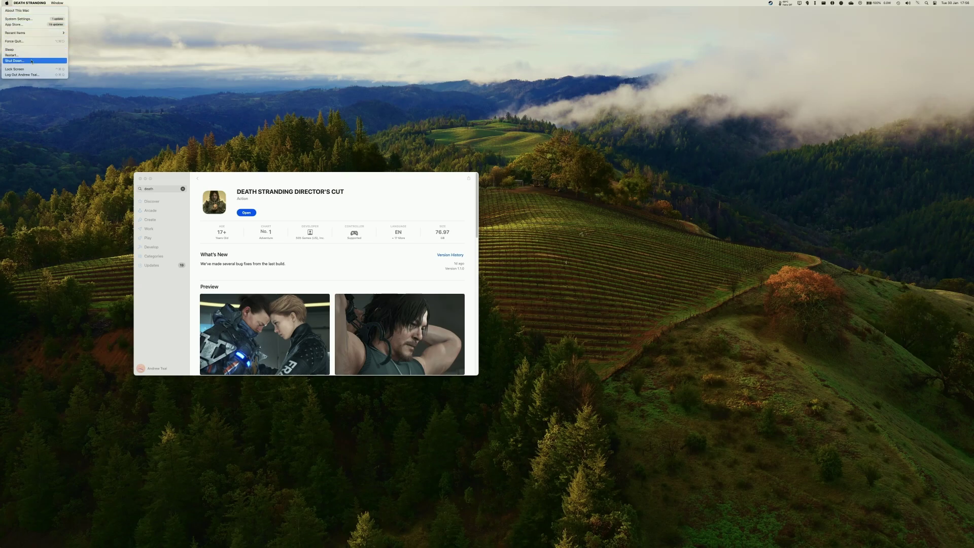
pyautogui.click(15, 41)
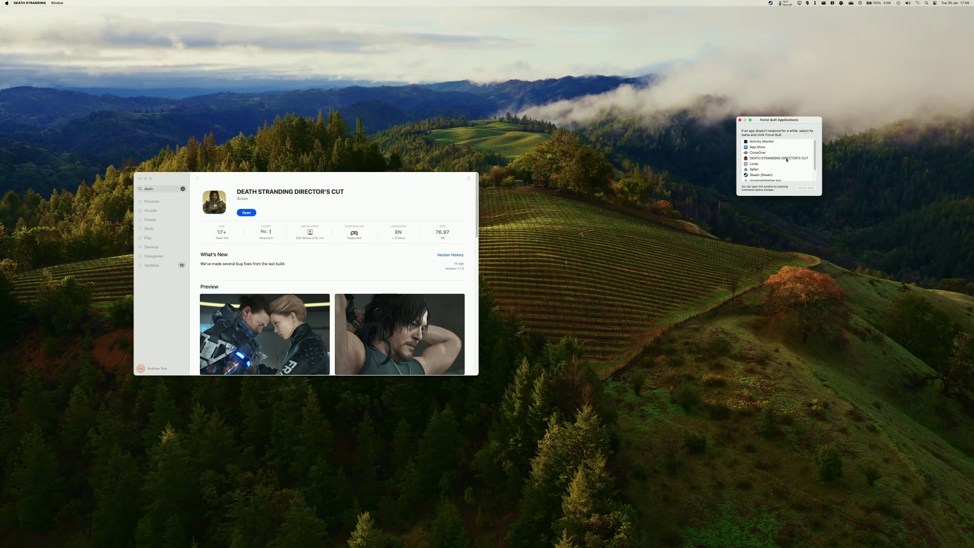
pyautogui.click(787, 159)
pyautogui.click(806, 187)
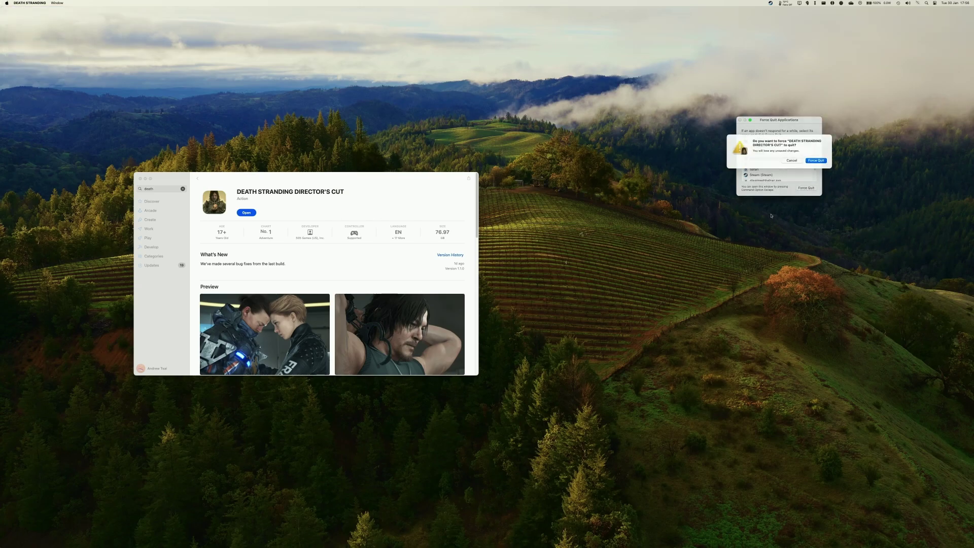
pyautogui.click(825, 165)
pyautogui.click(740, 120)
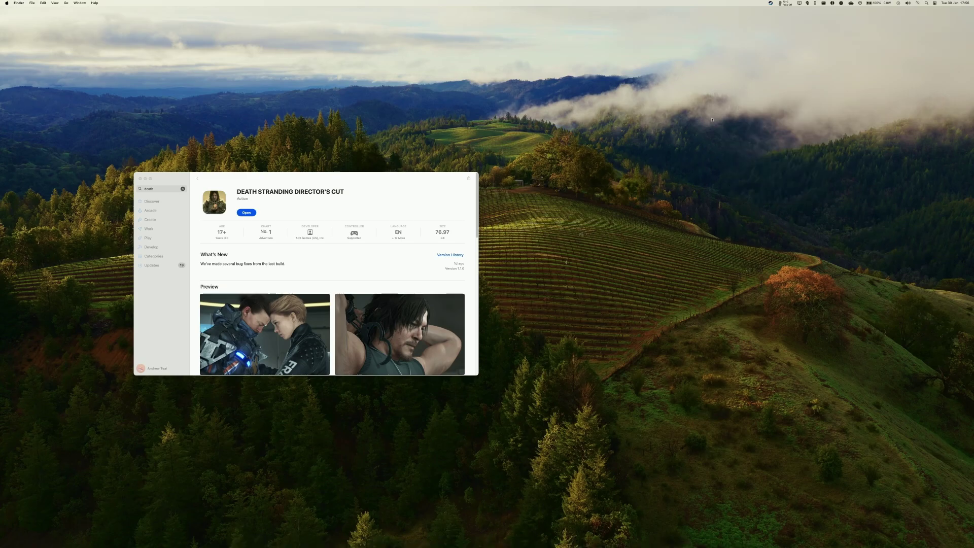
# - Sign in to Game Center in System Settings with the already logged-in iCloud account and close the settings
pyautogui.click(6, 3)
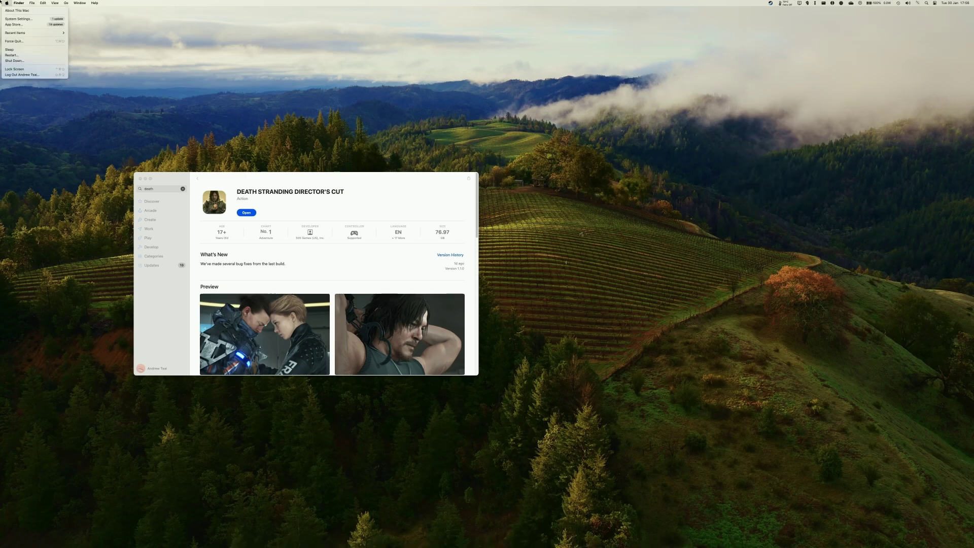
pyautogui.click(21, 19)
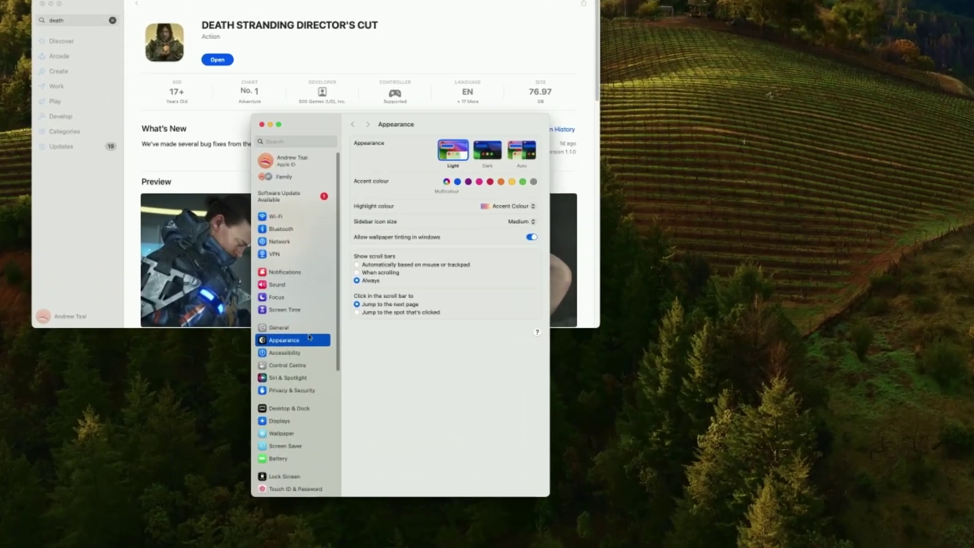
pyautogui.scroll(-5, 294, 443)
pyautogui.click(293, 362)
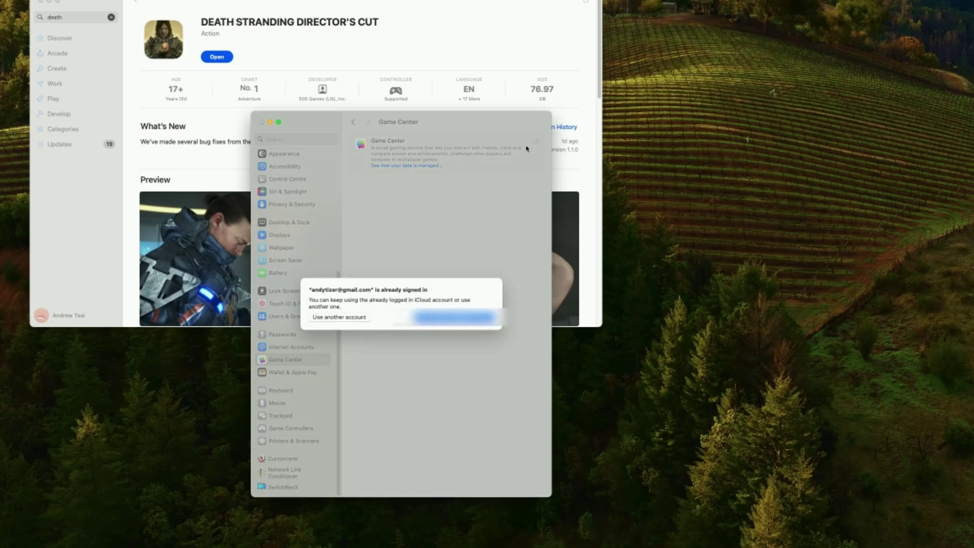
pyautogui.click(431, 319)
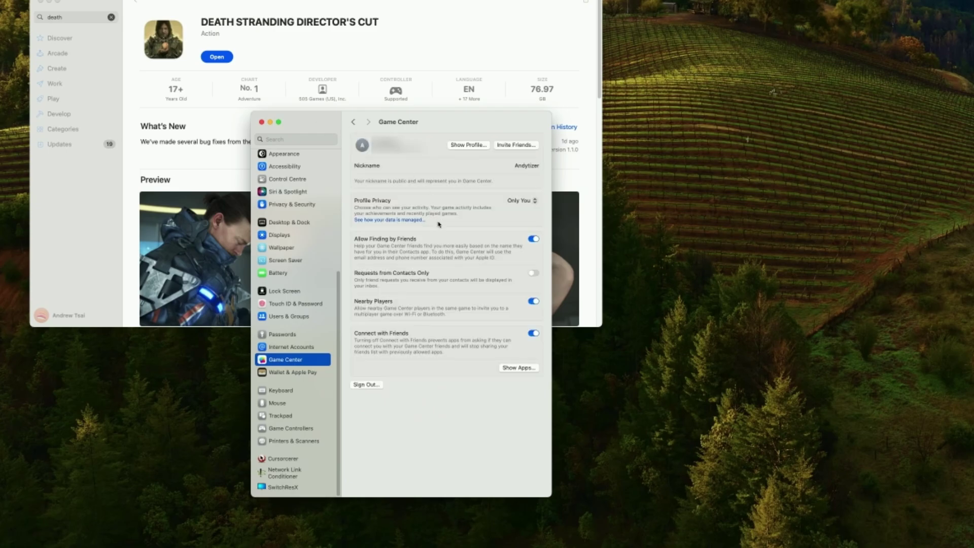
pyautogui.click(262, 122)
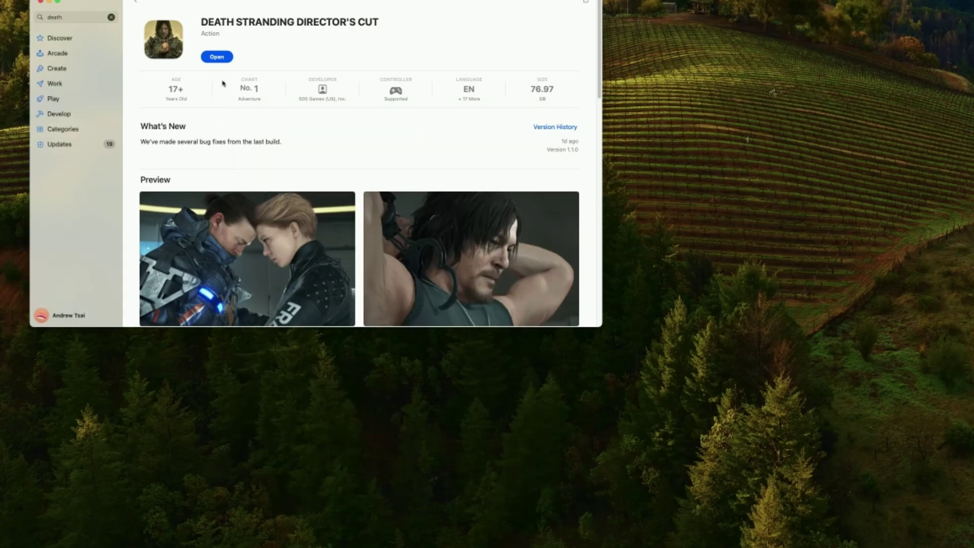
# - Launch DEATH STRANDING DIRECTOR'S CUT from its App Store page and run the character across the mossy terrain
pyautogui.click(218, 59)
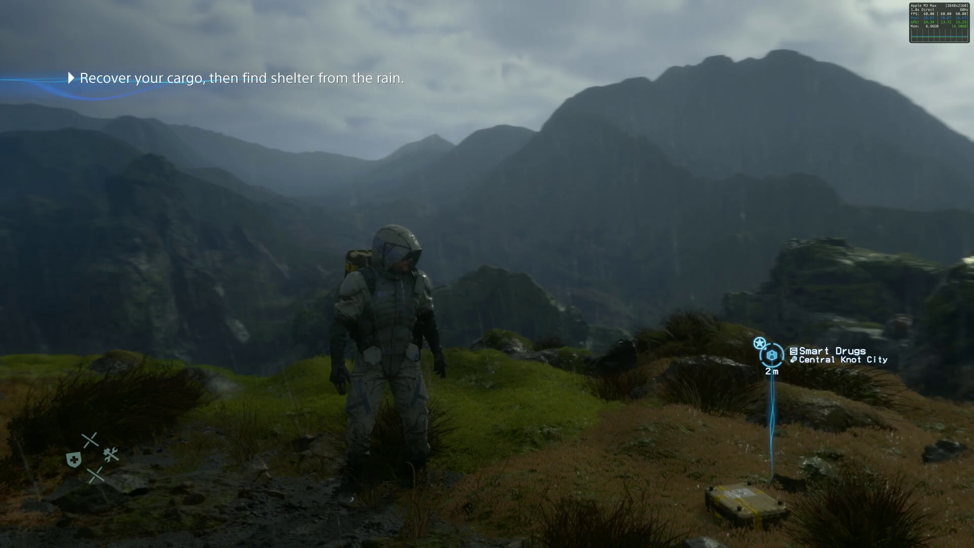
pyautogui.press('w')
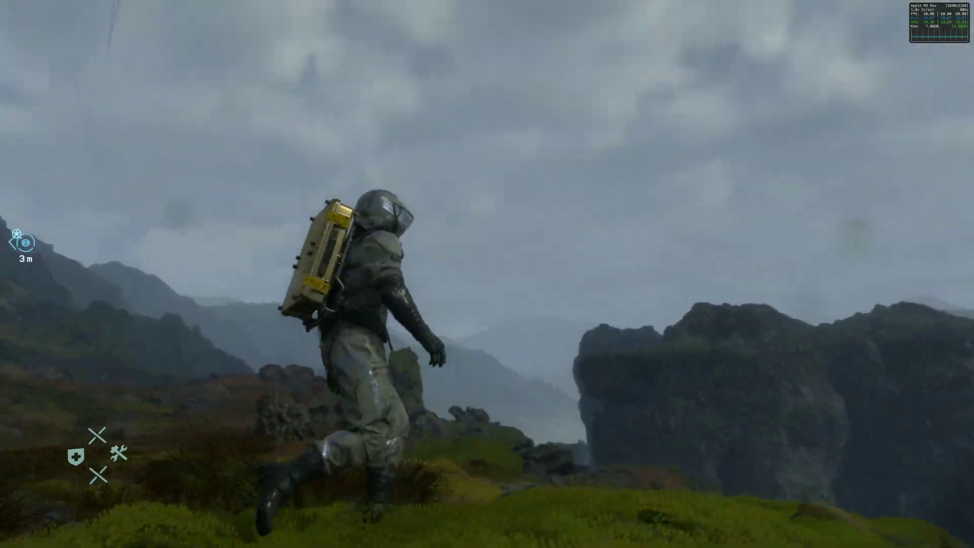
pyautogui.press('w')
pyautogui.press('w')
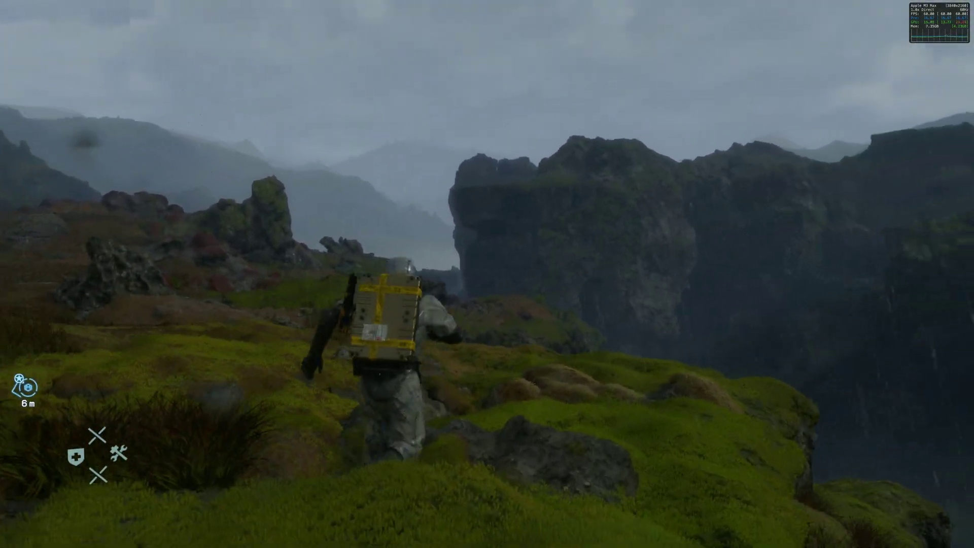